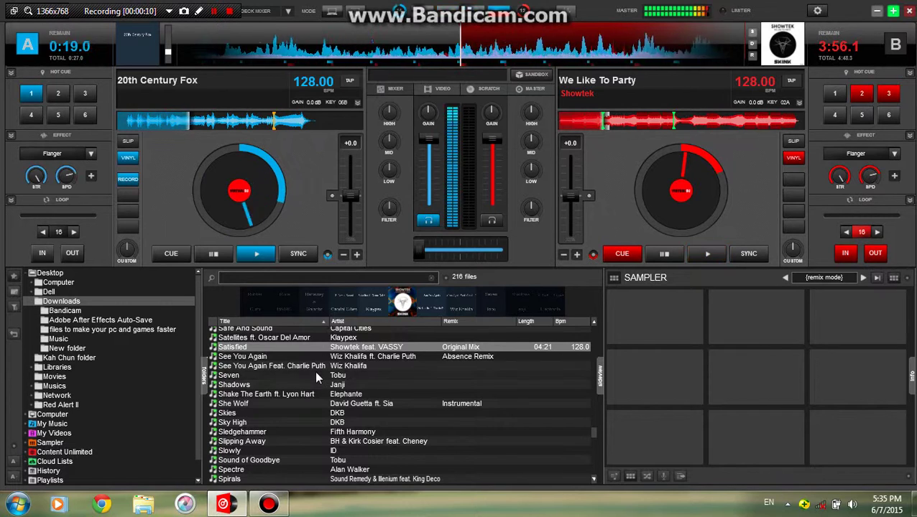
Centre the crossfader and start playing We Like To Party on deck B.
scroll(315, 371, down, 1)
scroll(312, 371, up, 1)
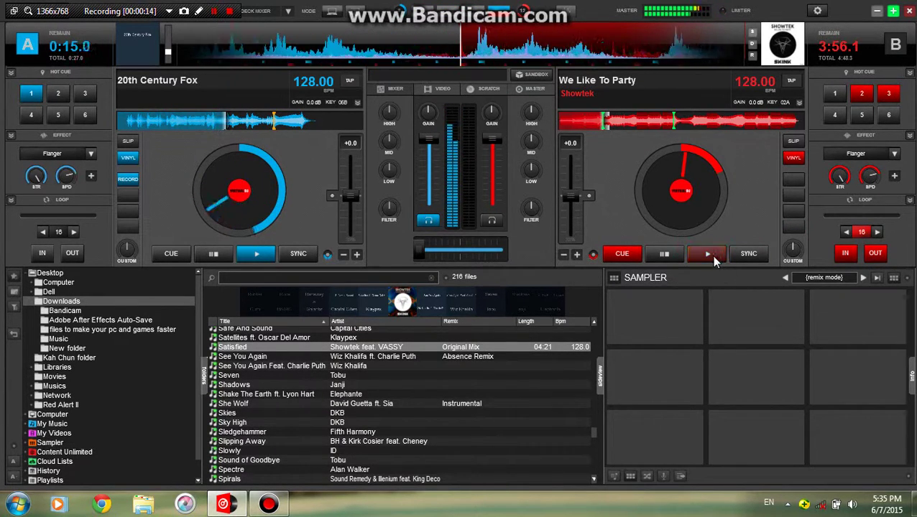
drag(420, 251, 474, 253)
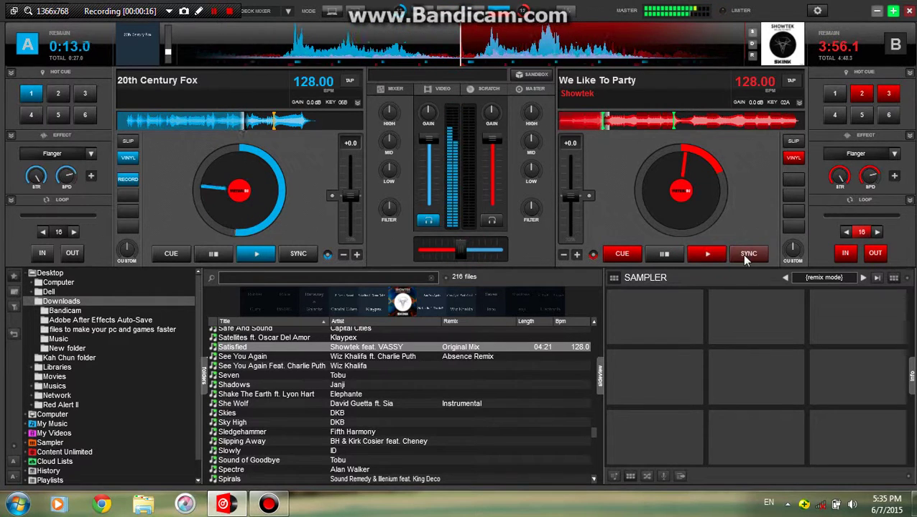
click(697, 256)
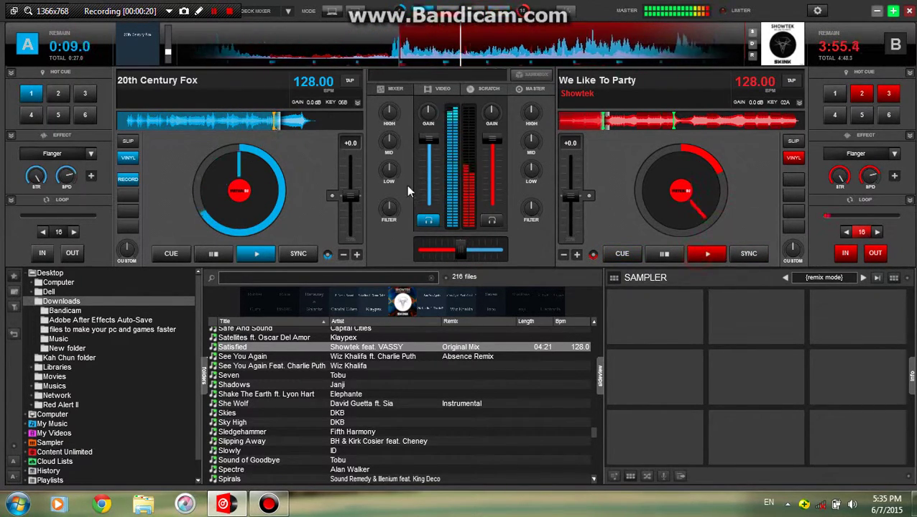
Fade down deck A's volume and load Satisfied by Showtek feat. VASSY onto deck A.
drag(428, 139, 427, 161)
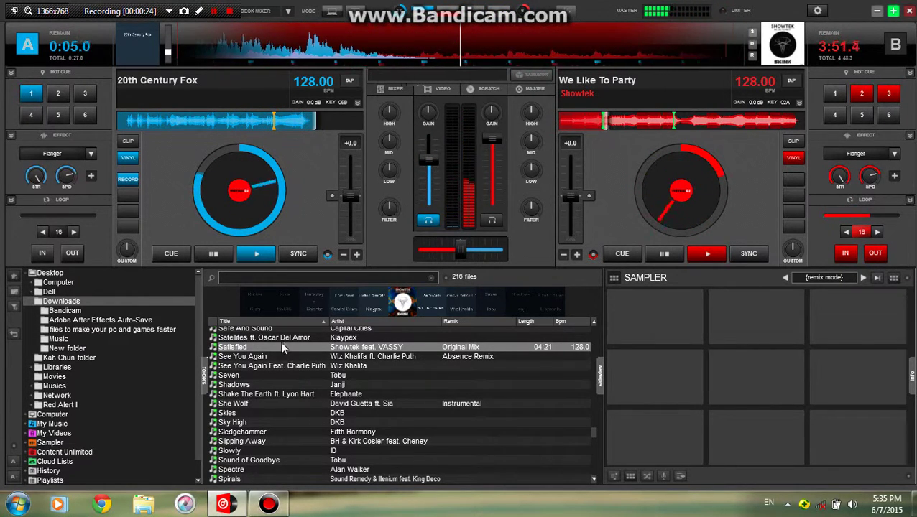
drag(279, 343, 291, 221)
key(Return)
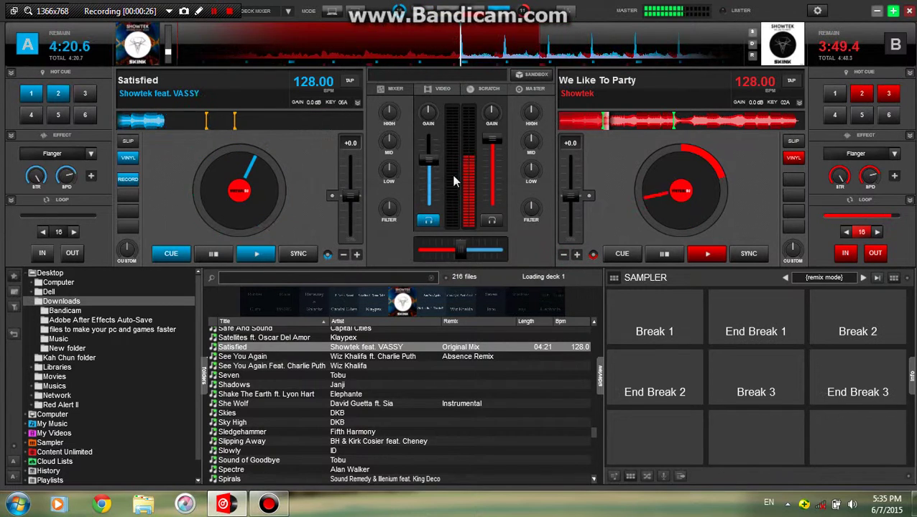
Raise deck A's volume back up and move Satisfied to its first waveform marker.
drag(427, 161, 422, 122)
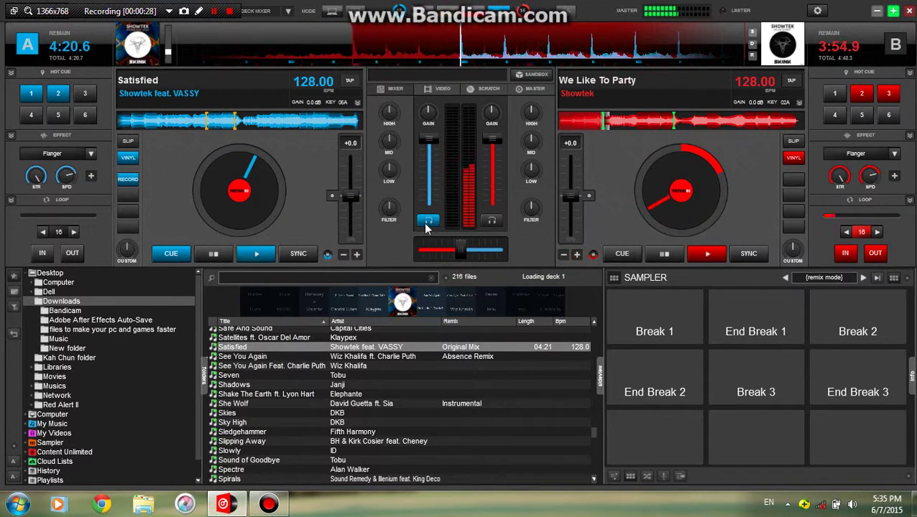
click(204, 121)
Make deck B the active deck and release its 16-beat loop.
scroll(309, 434, down, 3)
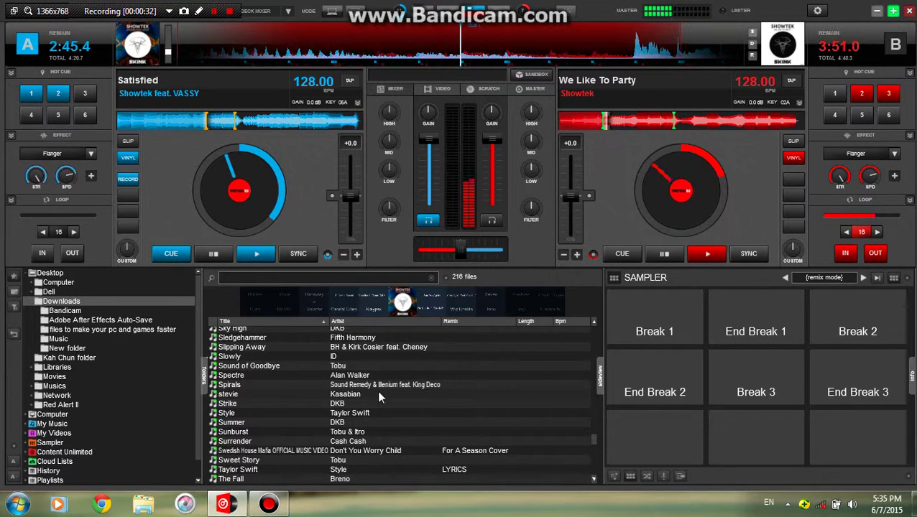
scroll(324, 383, down, 3)
scroll(280, 412, down, 4)
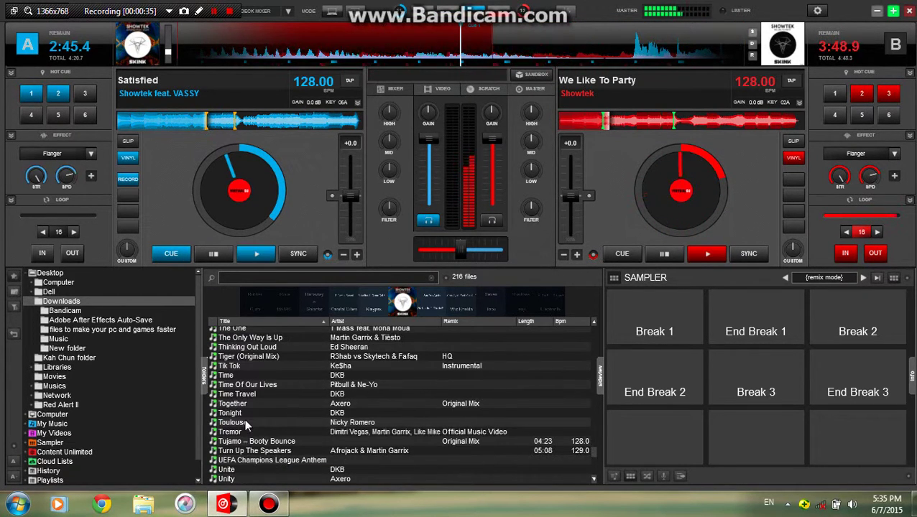
scroll(250, 416, down, 2)
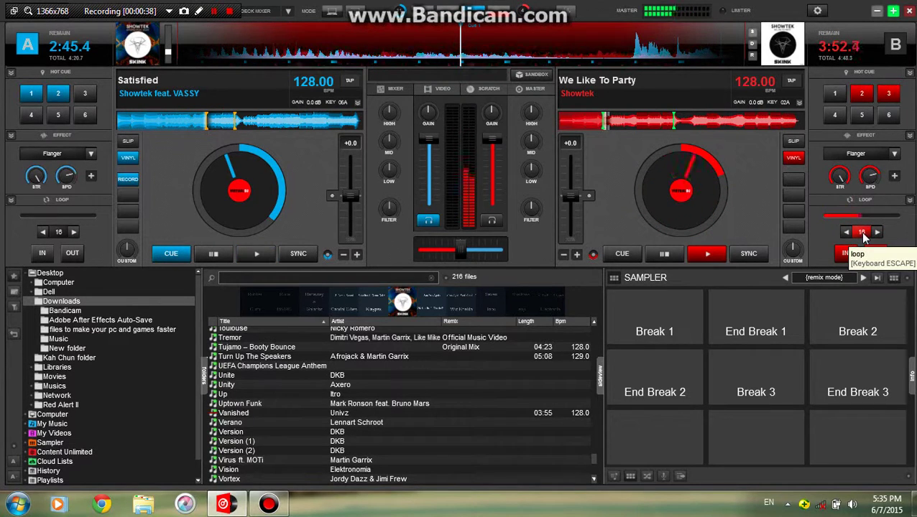
key(Tab)
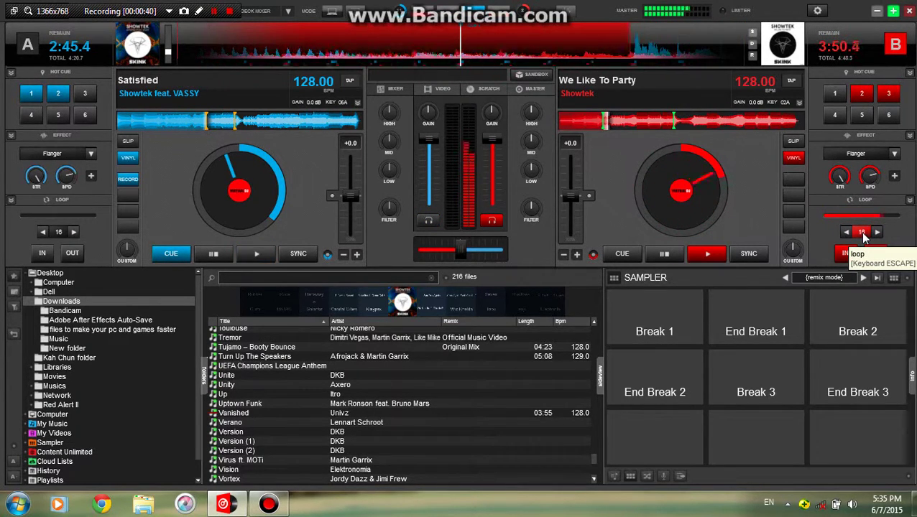
click(864, 238)
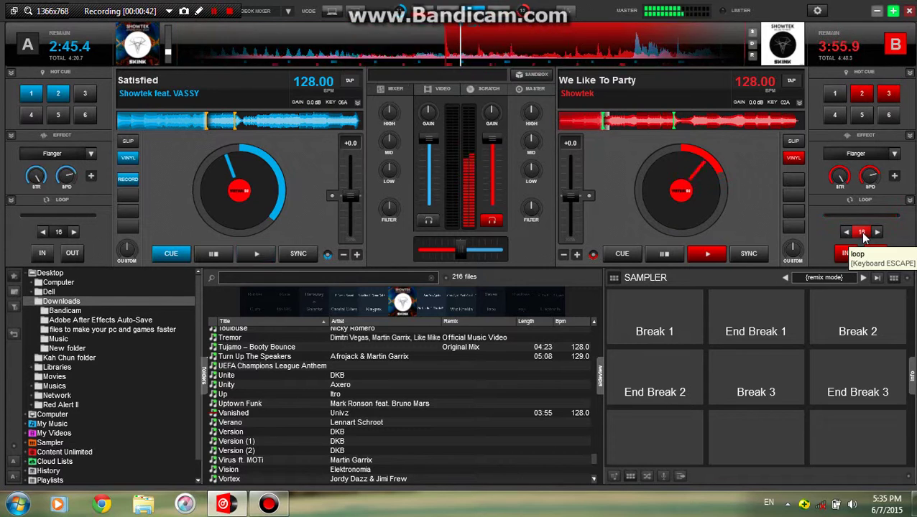
Select Vanished by Univz in the track list and move the crossfader fully to deck B.
click(247, 414)
scroll(248, 409, down, 4)
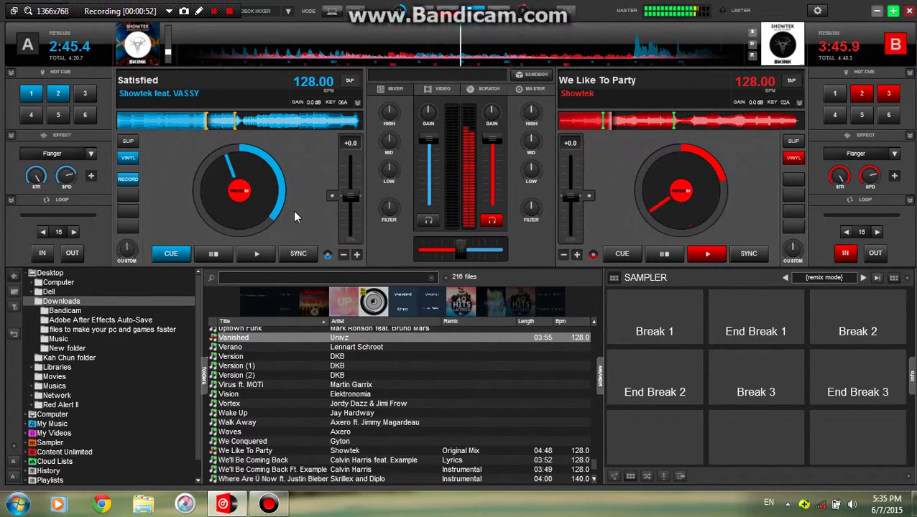
drag(459, 250, 501, 250)
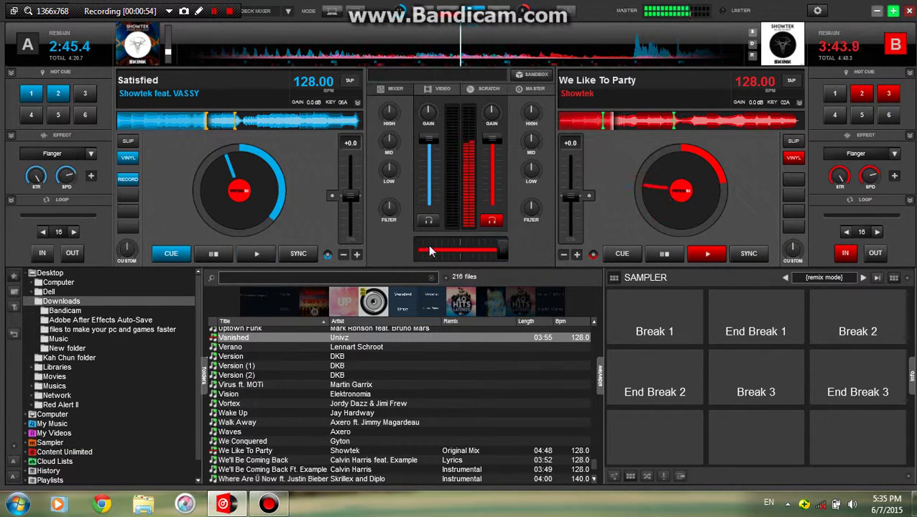
right_click(306, 158)
click(306, 160)
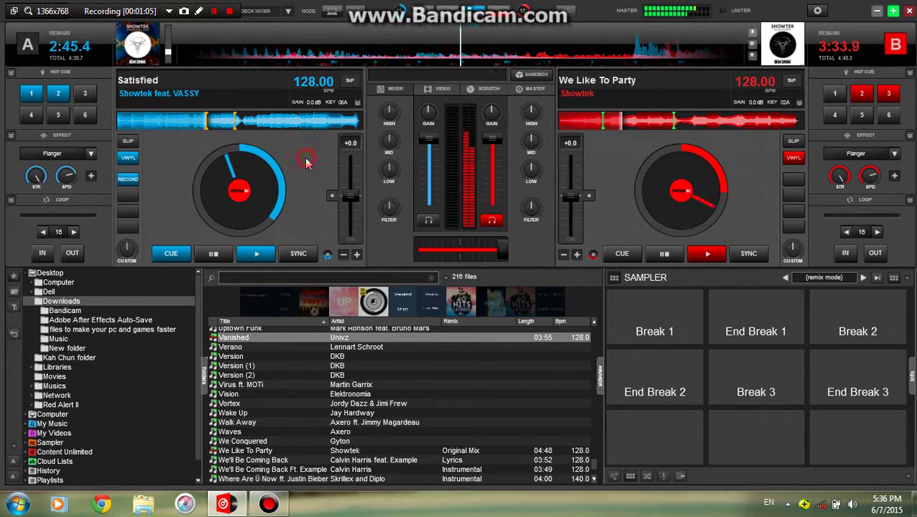
click(306, 159)
right_click(306, 160)
click(306, 159)
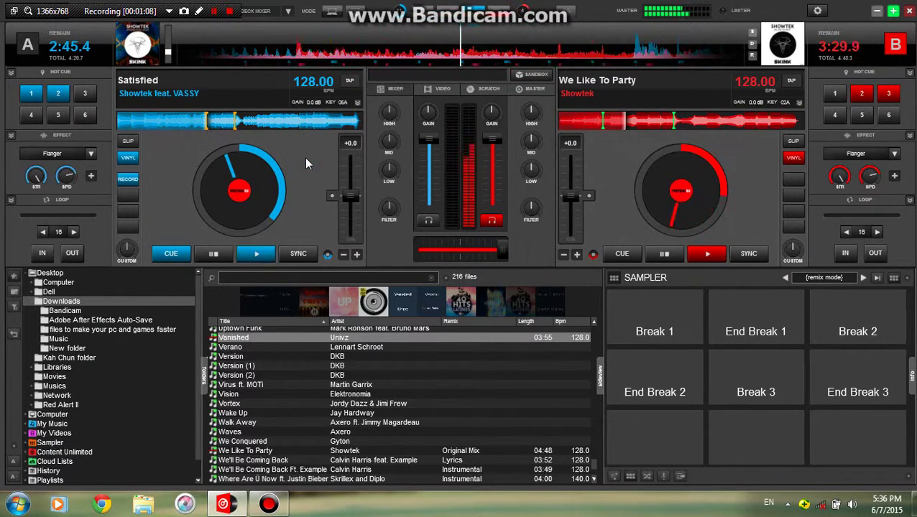
scroll(345, 404, down, 1)
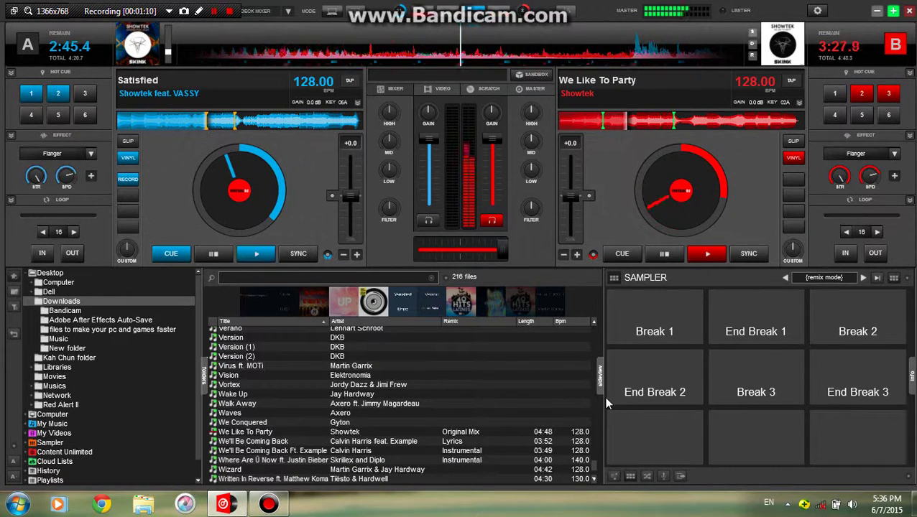
scroll(591, 473, down, 3)
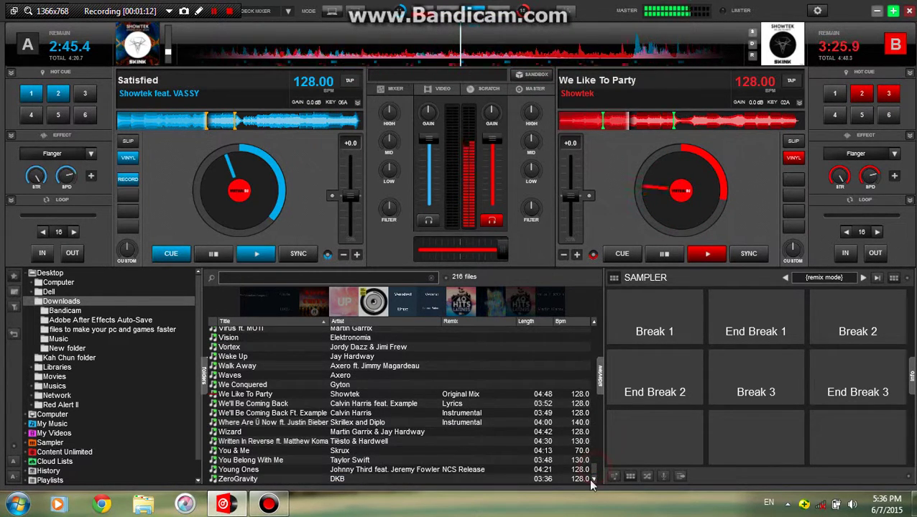
scroll(467, 433, up, 6)
scroll(430, 414, down, 3)
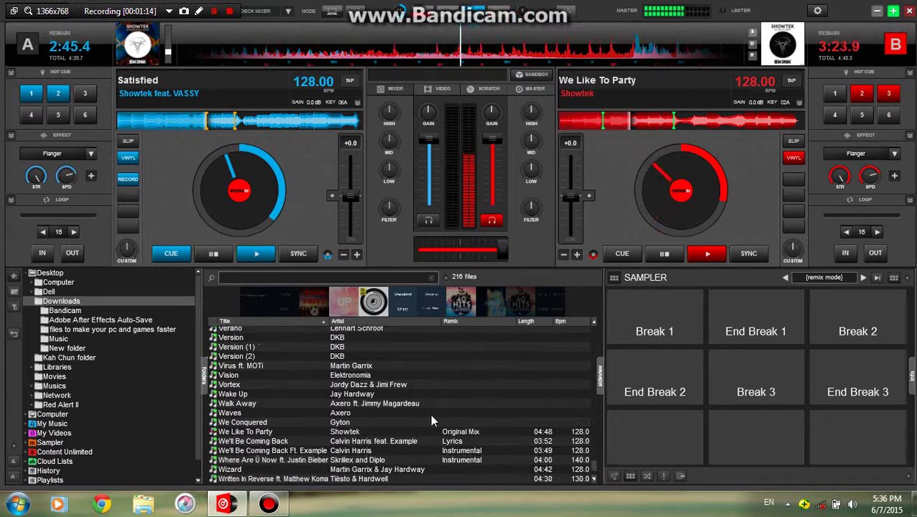
scroll(430, 414, up, 1)
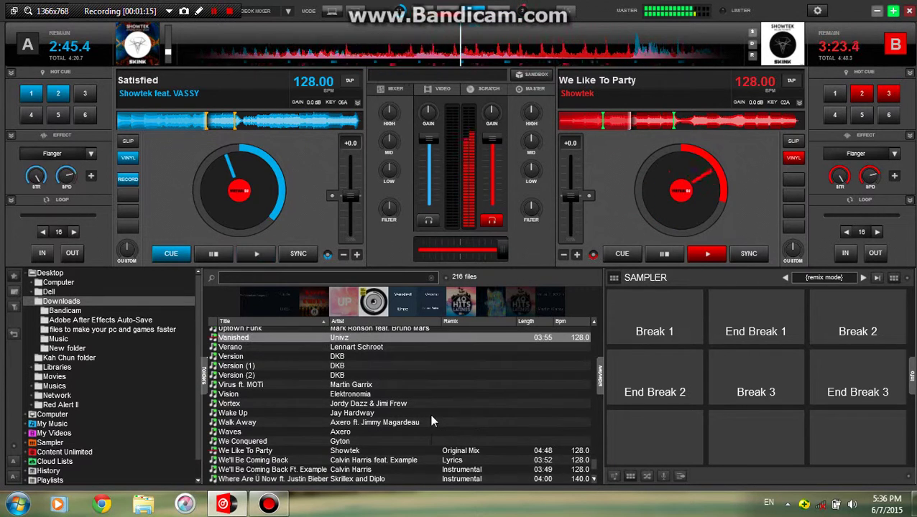
right_click(317, 219)
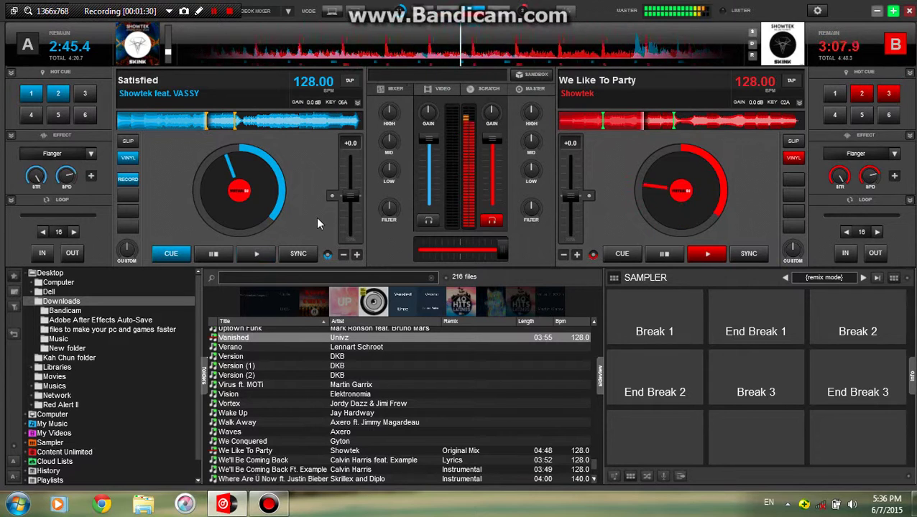
right_click(317, 218)
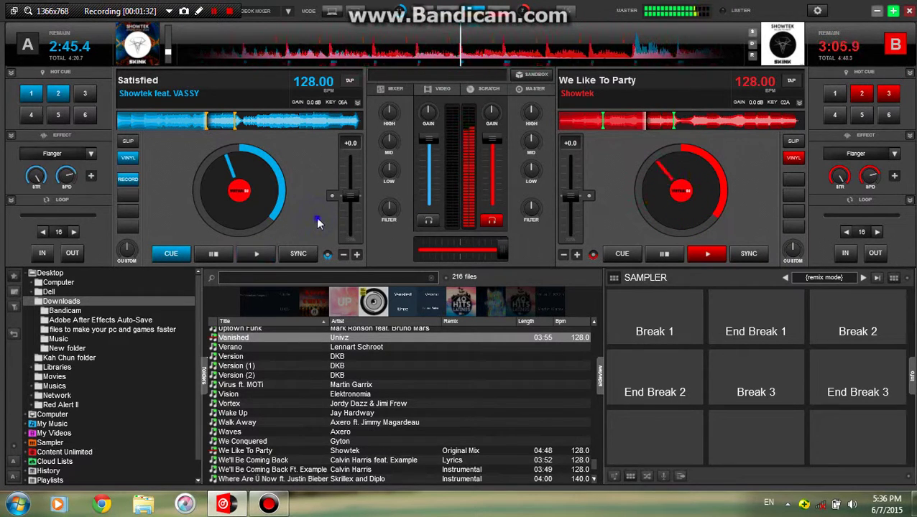
click(317, 220)
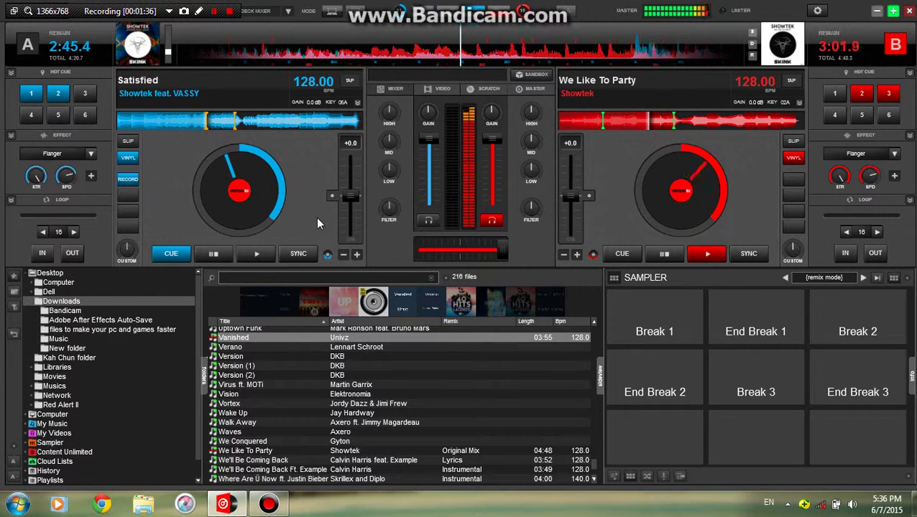
right_click(317, 218)
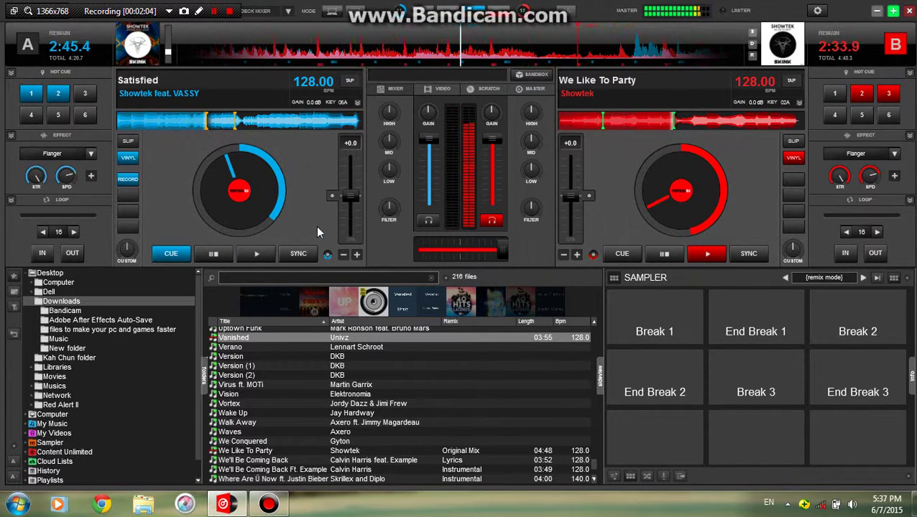
Switch the mix over to Satisfied on deck A and load Vanished onto deck B at its first waveform marker.
key(space)
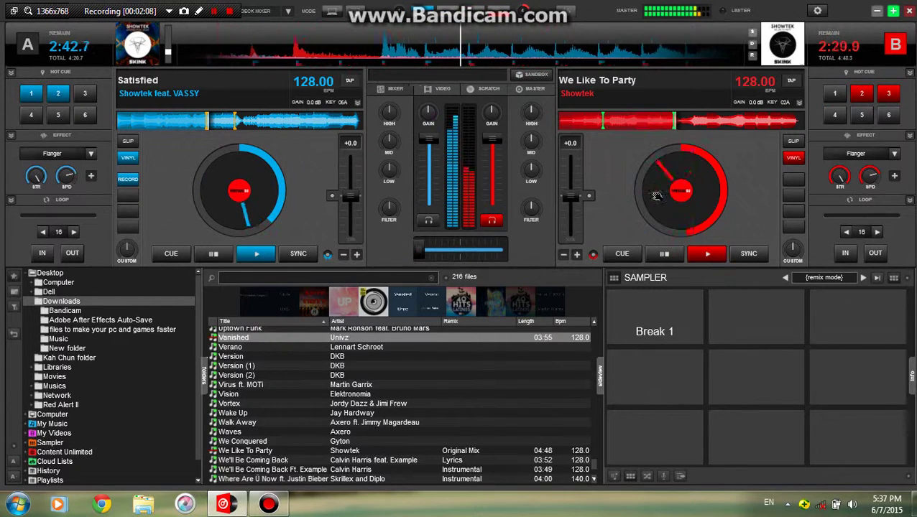
drag(656, 195, 639, 148)
click(620, 128)
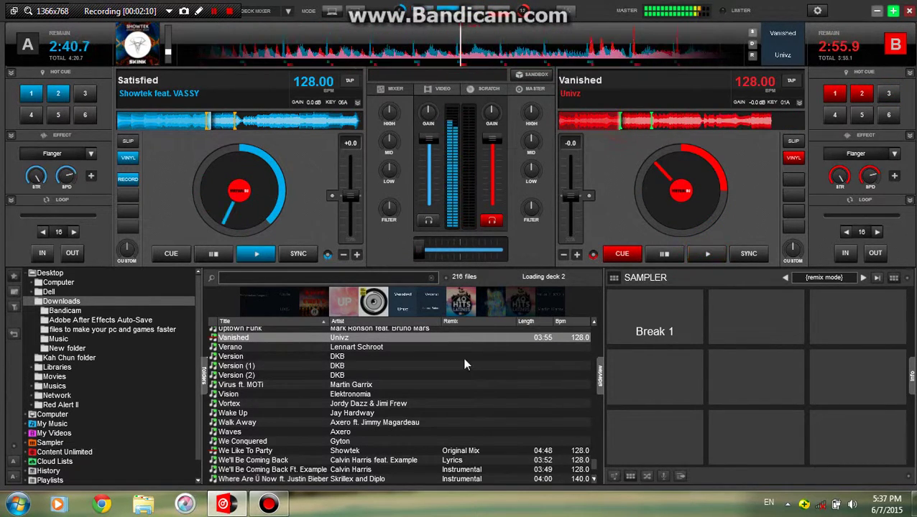
Select Bad ft. Vassy by David Guetta & Showtek in the track list.
scroll(434, 392, down, 2)
scroll(317, 413, up, 15)
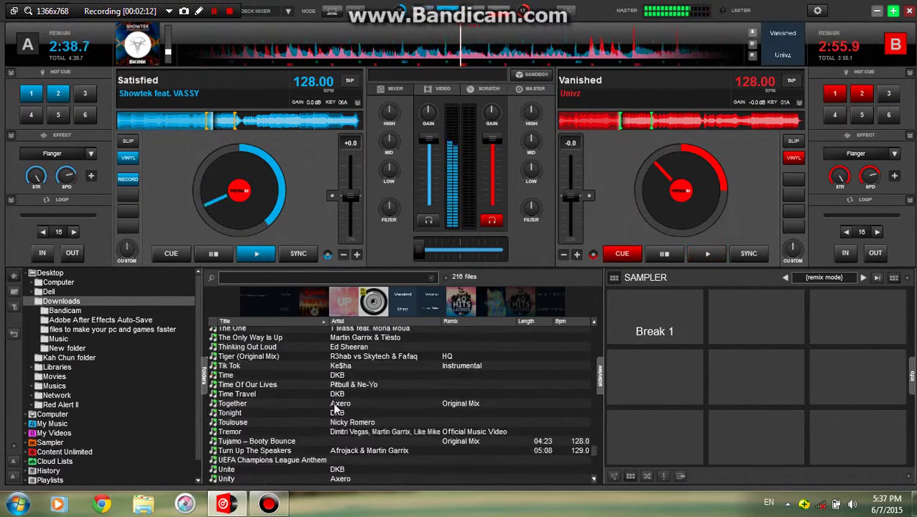
scroll(335, 408, up, 15)
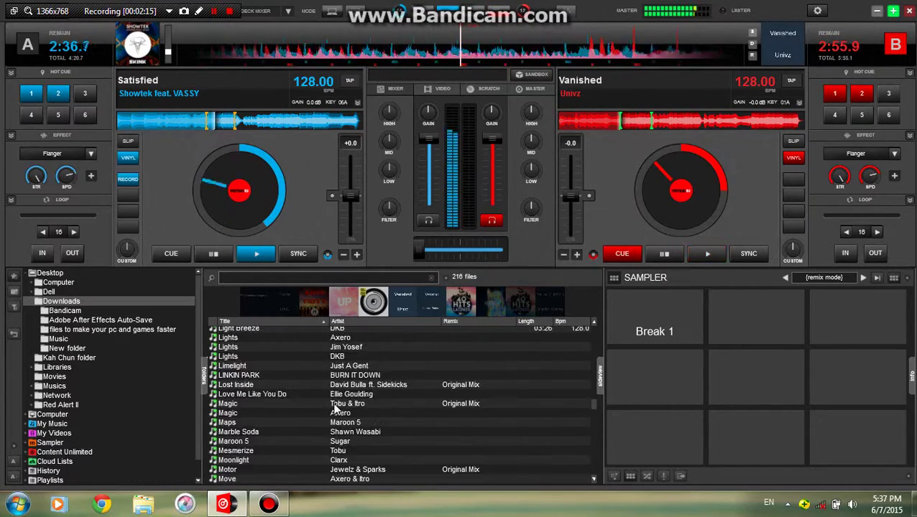
scroll(335, 409, up, 12)
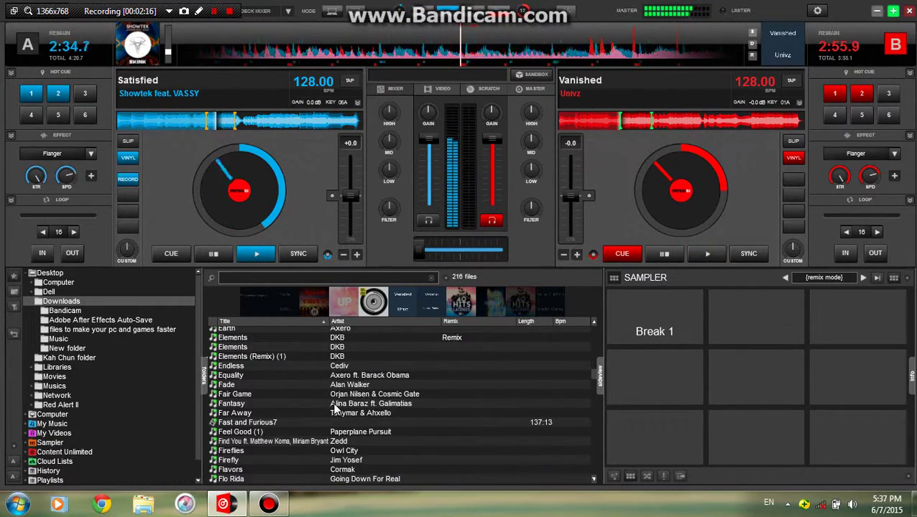
scroll(335, 408, up, 5)
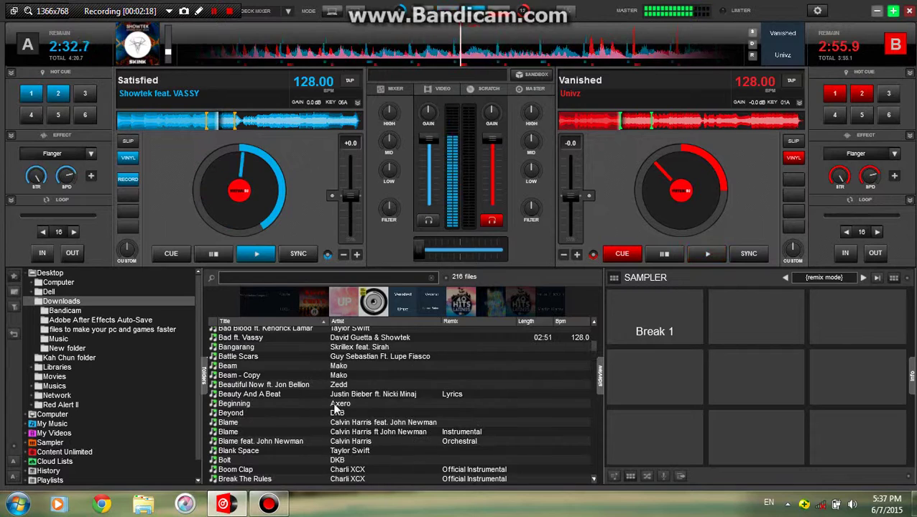
scroll(256, 359, up, 1)
click(256, 357)
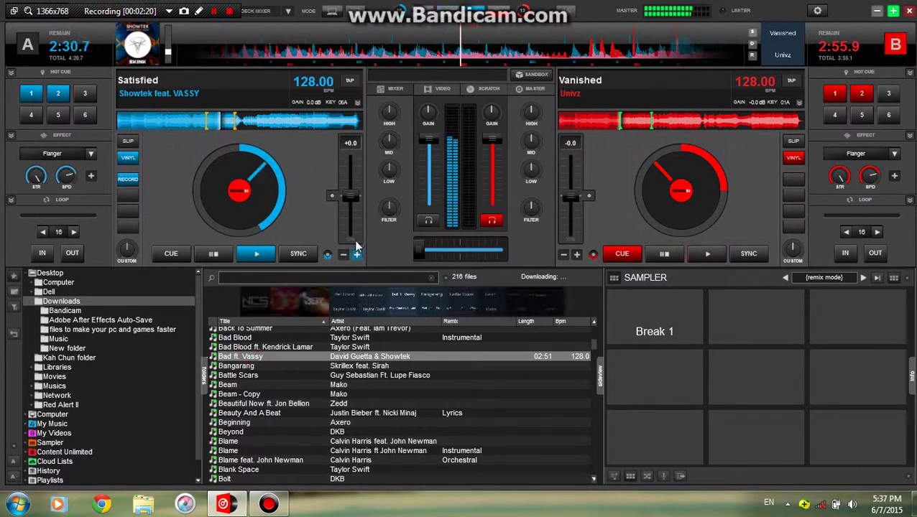
Start Vanished on deck B and begin crossfading from deck A toward it.
click(321, 221)
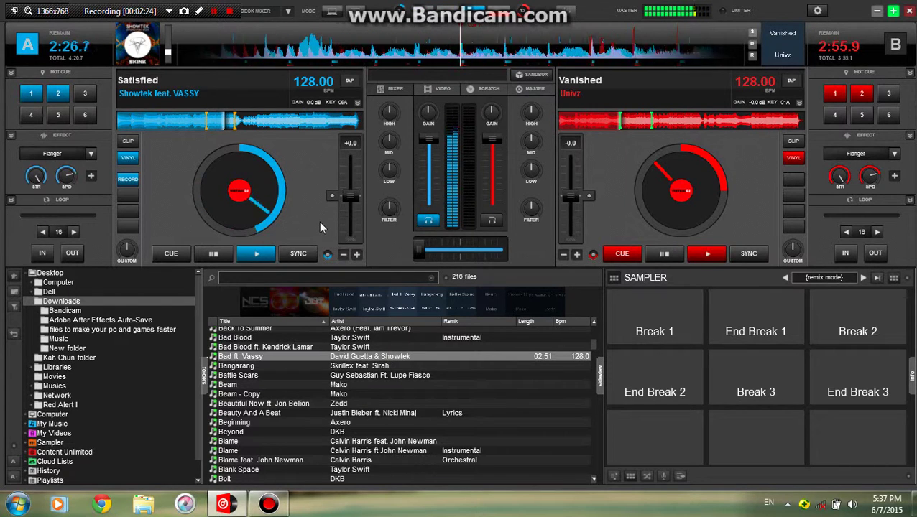
click(320, 223)
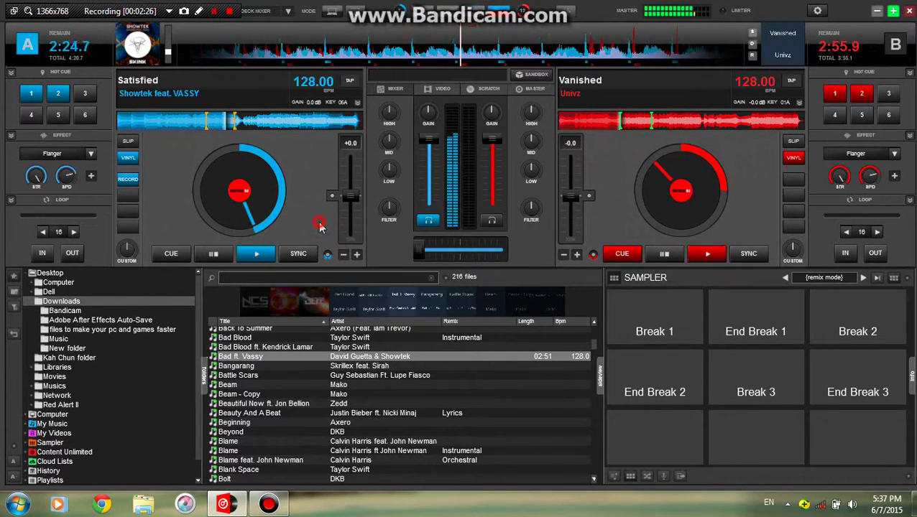
right_click(320, 223)
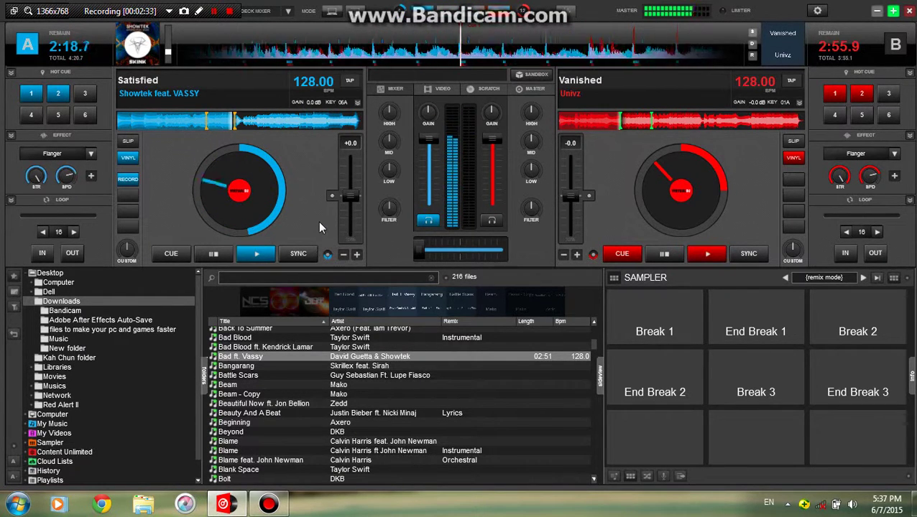
click(320, 224)
click(319, 222)
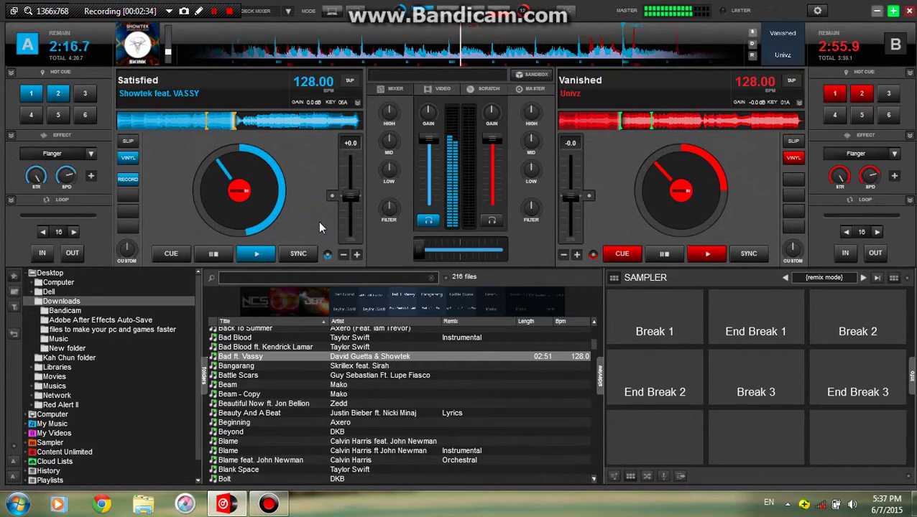
key(space)
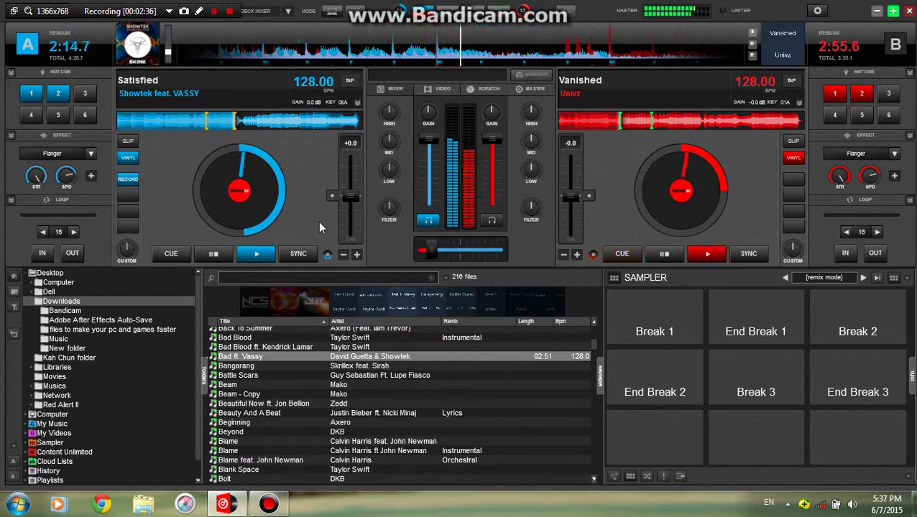
Load Bad ft. Vassy by David Guetta & Showtek onto deck A and cue it at the orange waveform marker.
click(311, 357)
drag(312, 357, 285, 149)
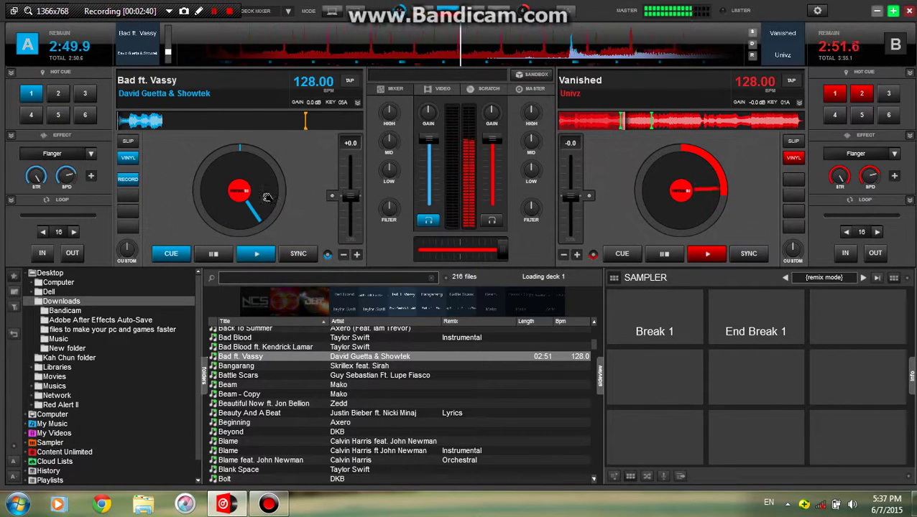
click(302, 120)
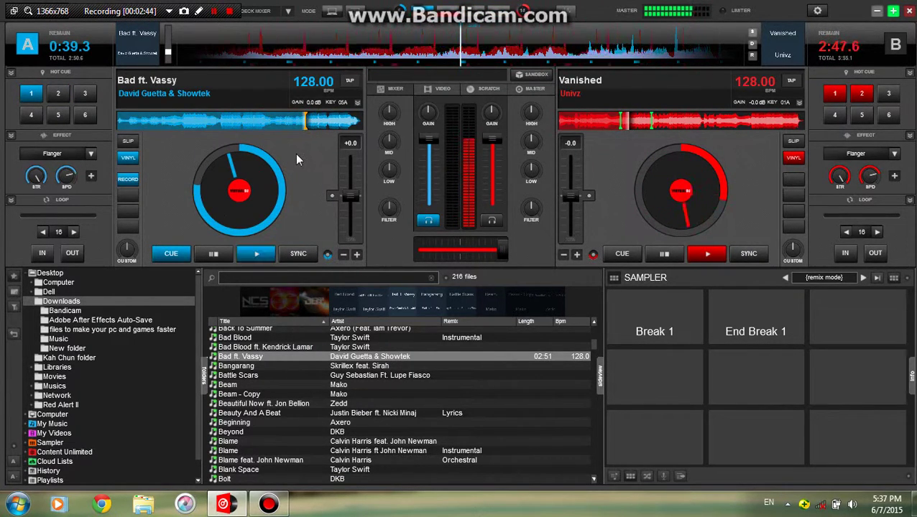
Switch the mix fully over to Bad ft. Vassy on deck A, and stop Vanished on deck B, returning it to its start.
key(Tab)
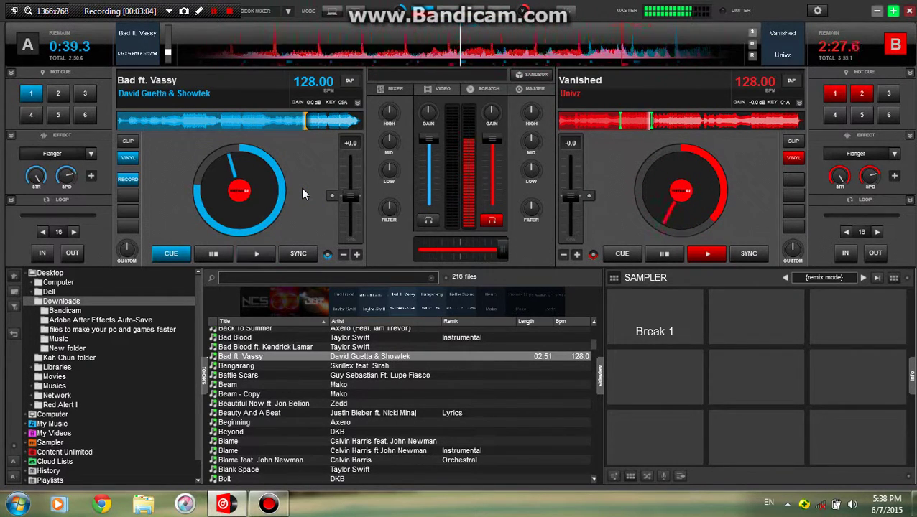
key(space)
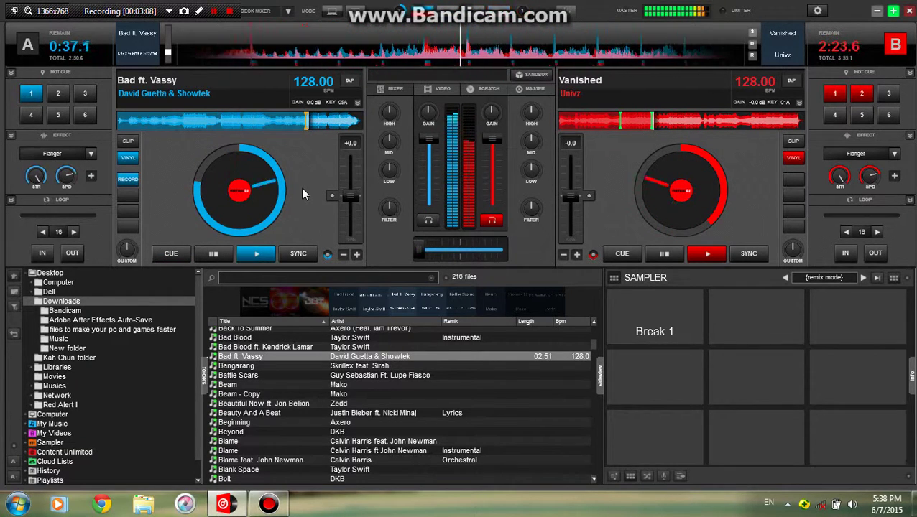
click(665, 255)
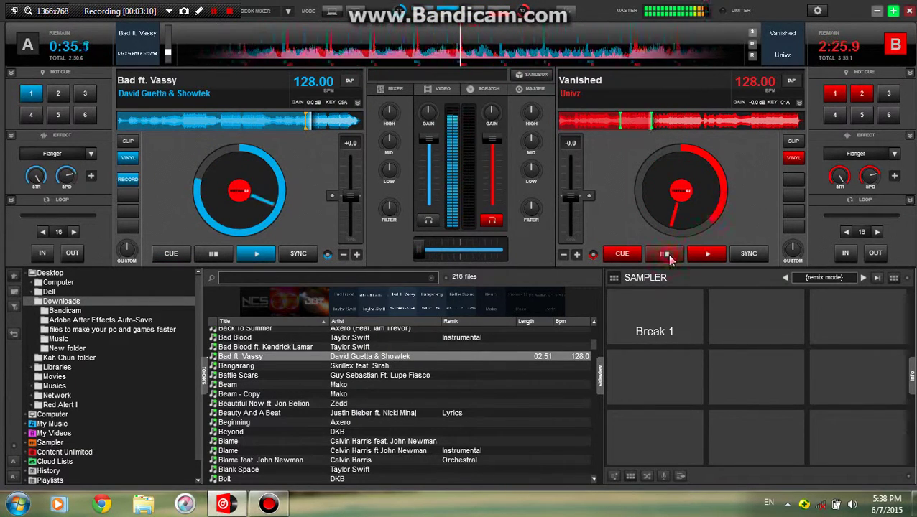
click(666, 256)
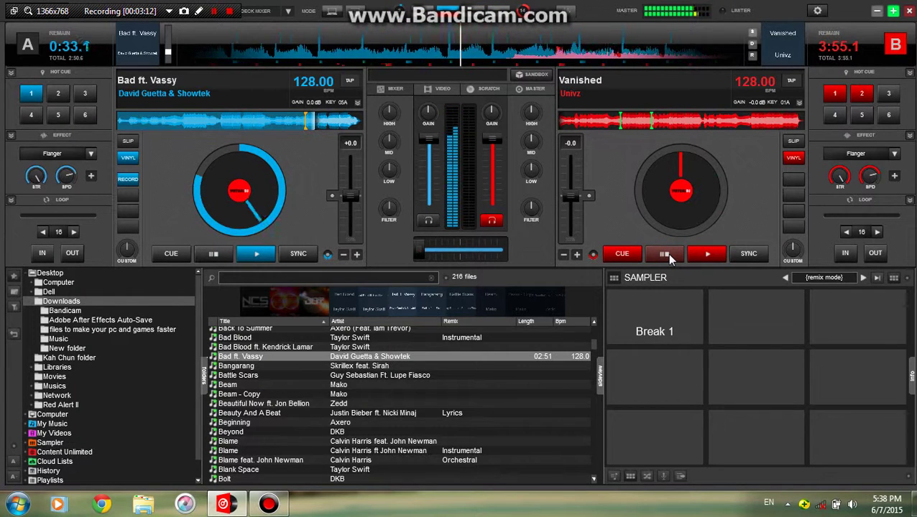
scroll(593, 121, down, 10)
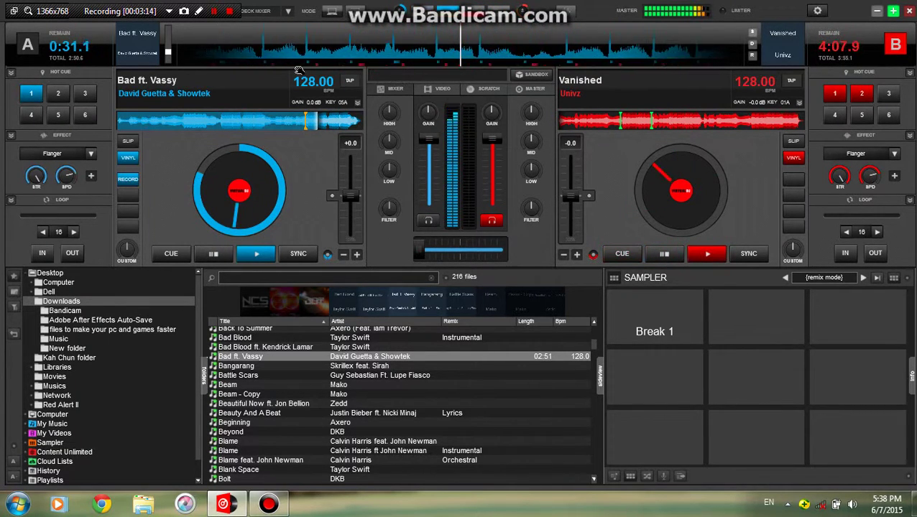
key(Tab)
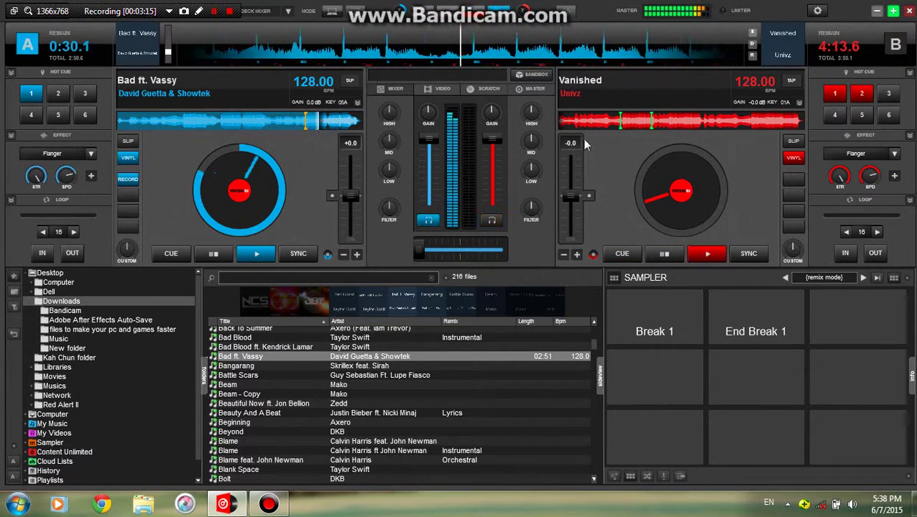
right_click(598, 178)
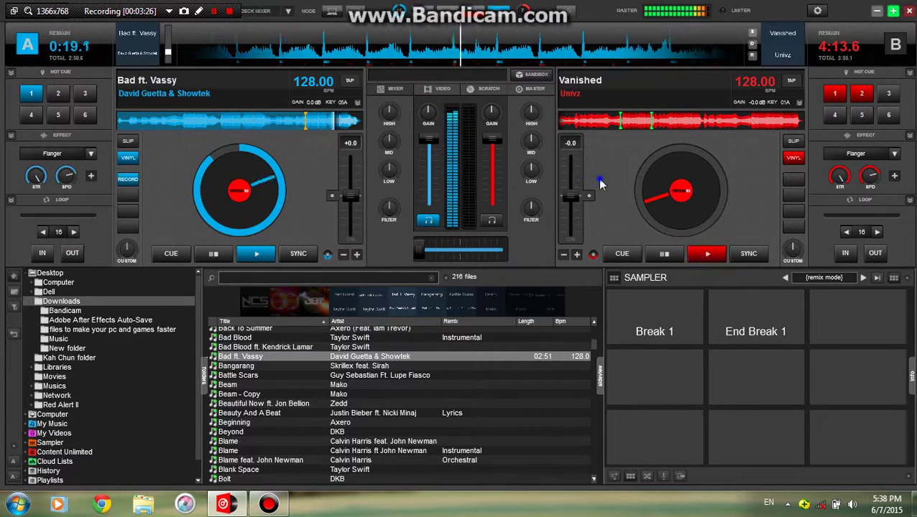
right_click(598, 178)
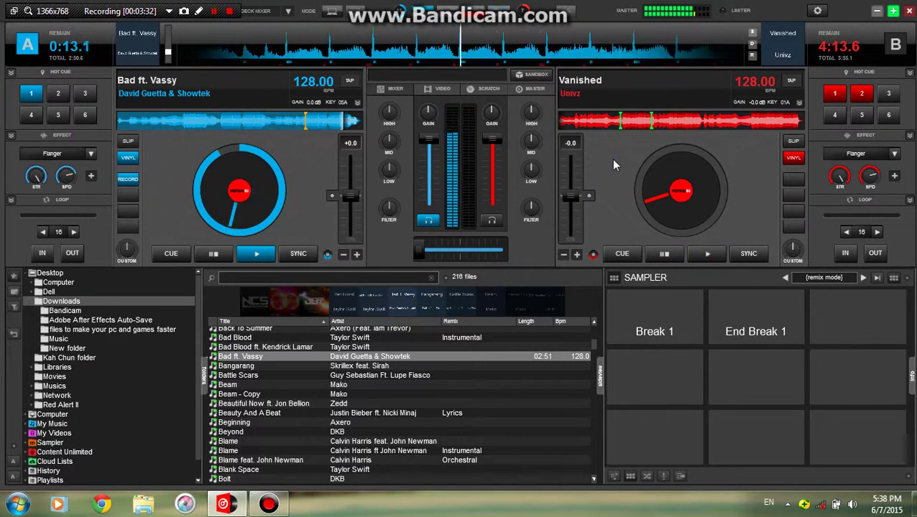
click(613, 160)
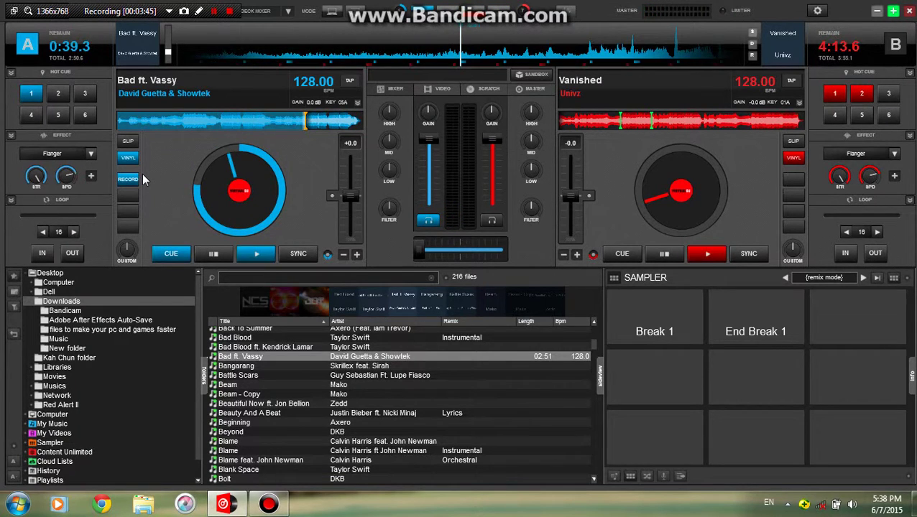
Stop recording the mix.
click(128, 179)
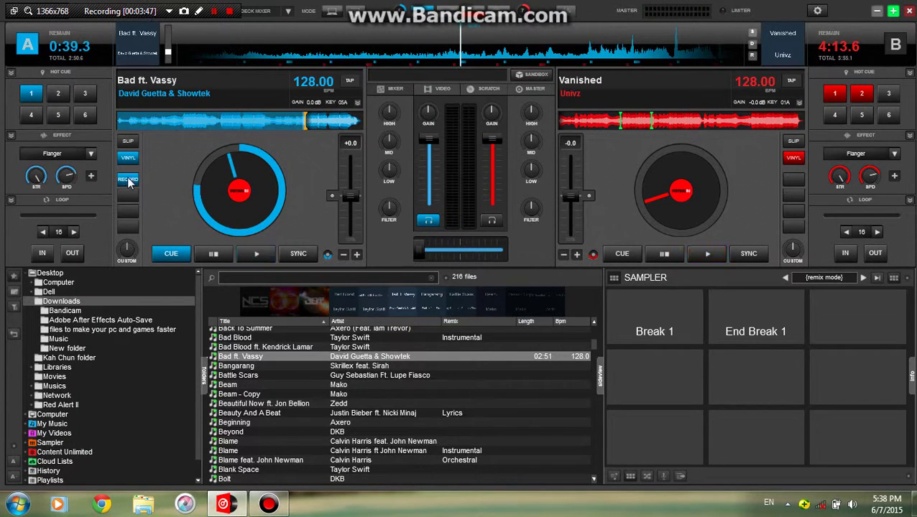